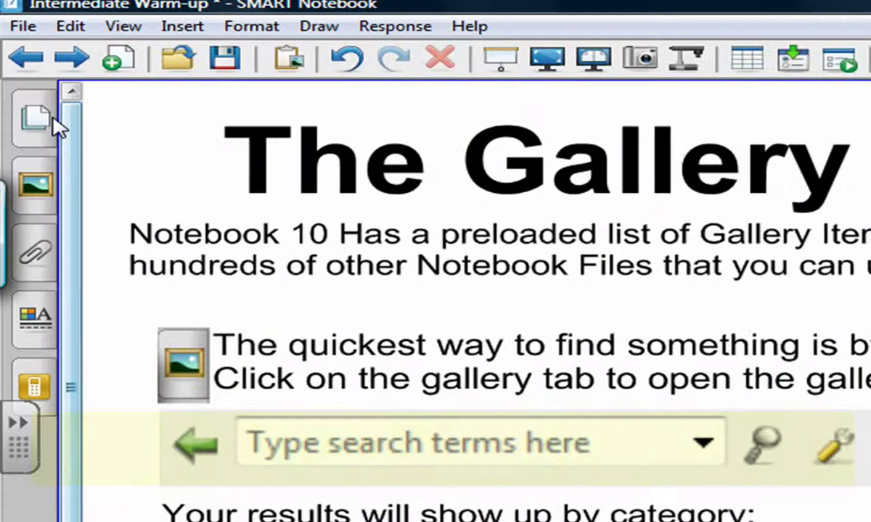
- Add a new blank page named 'Gallery', then return to the Gallery Items page
left_click(132, 56)
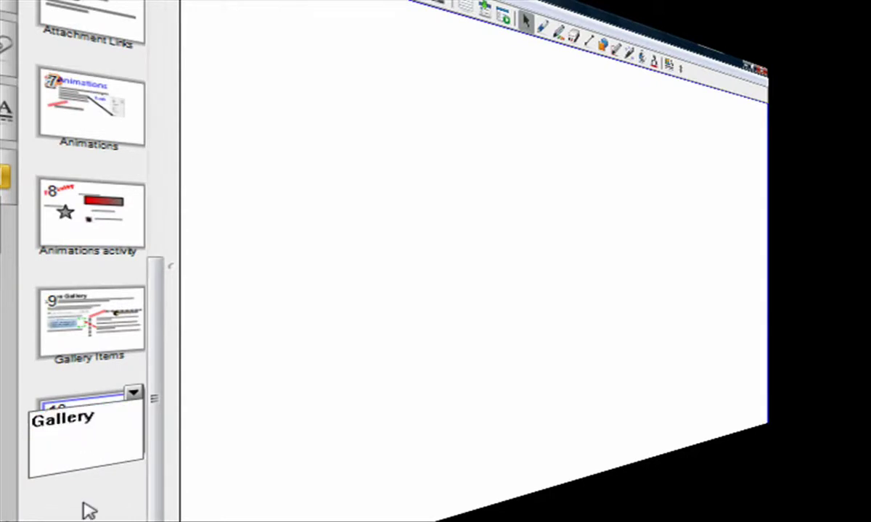
key("Return")
left_click(106, 346)
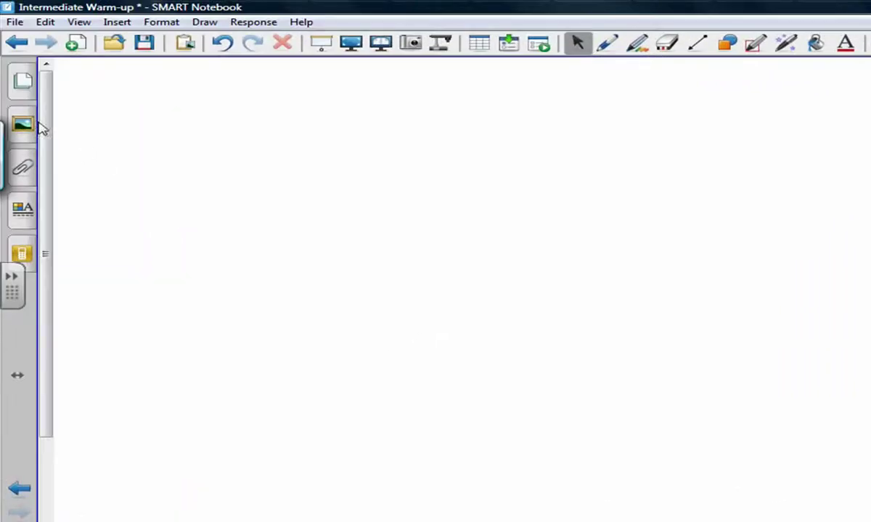
- Bring up the Gallery and delete the old 'camera' search text
left_click(33, 123)
left_click_drag(264, 152, 264, 102)
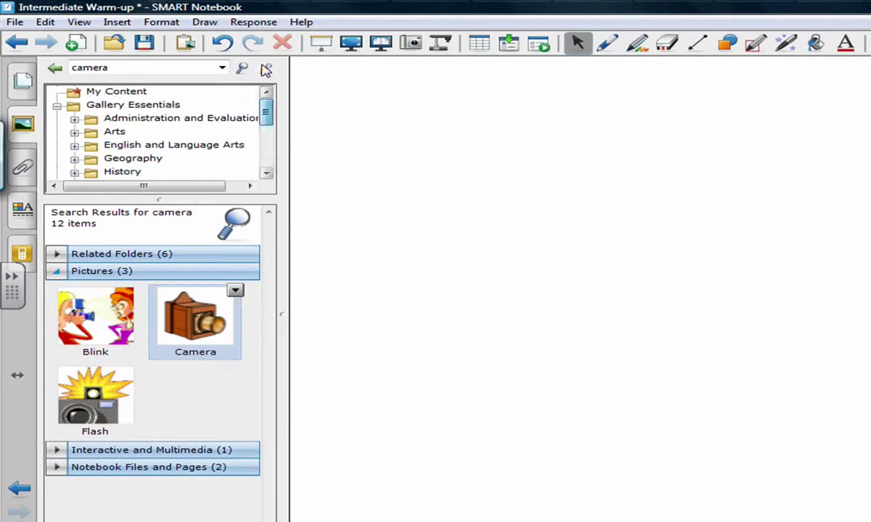
left_click(55, 107)
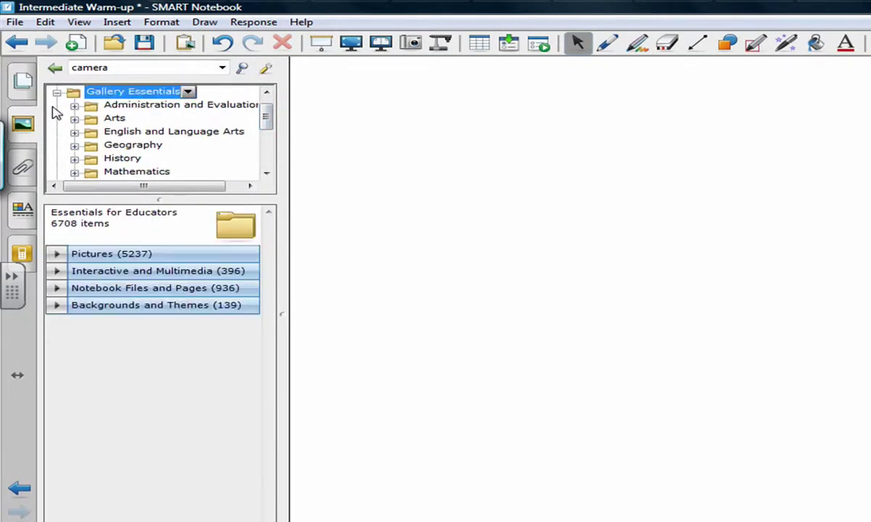
left_click(57, 105)
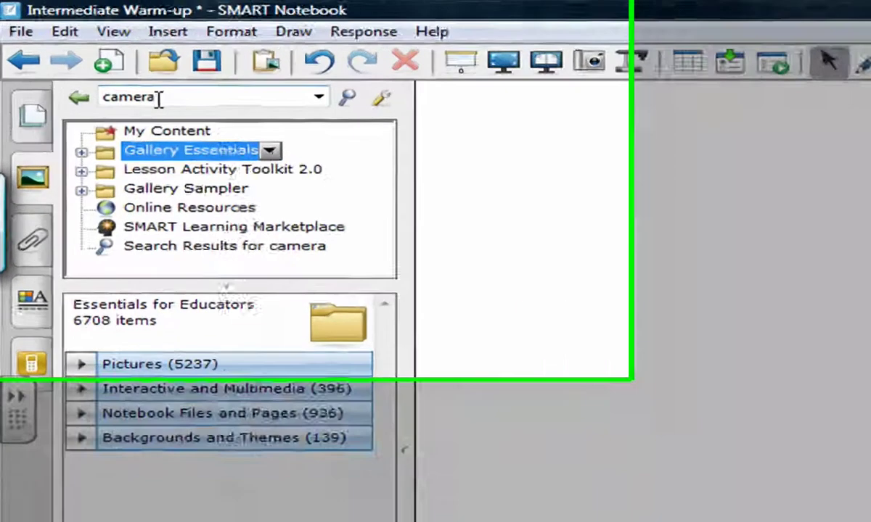
double_click(107, 67)
key("BackSpace")
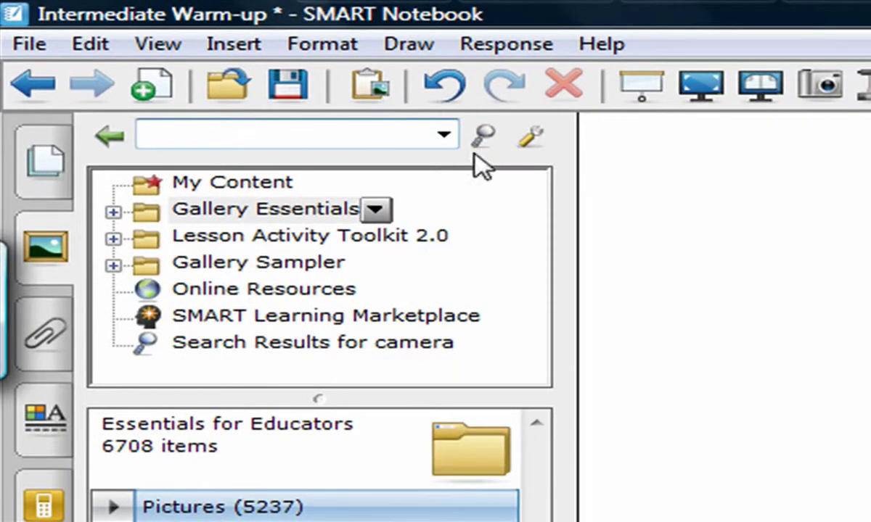
- Browse Gallery Essentials > Mathematics and expand its 692 Pictures
left_click(113, 211)
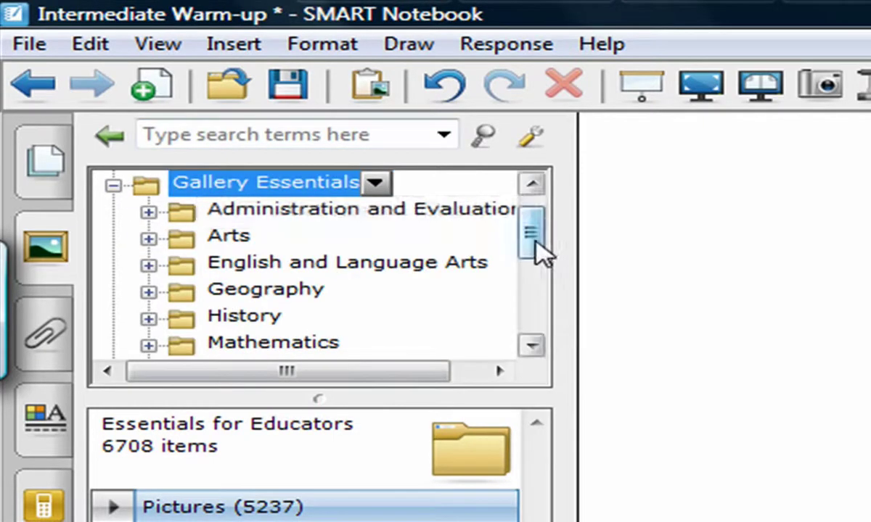
left_click_drag(537, 239, 541, 268)
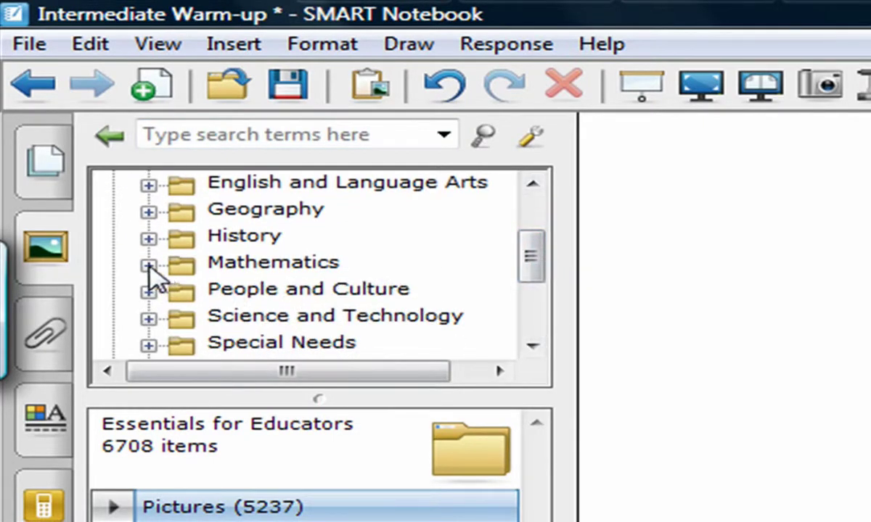
left_click(145, 266)
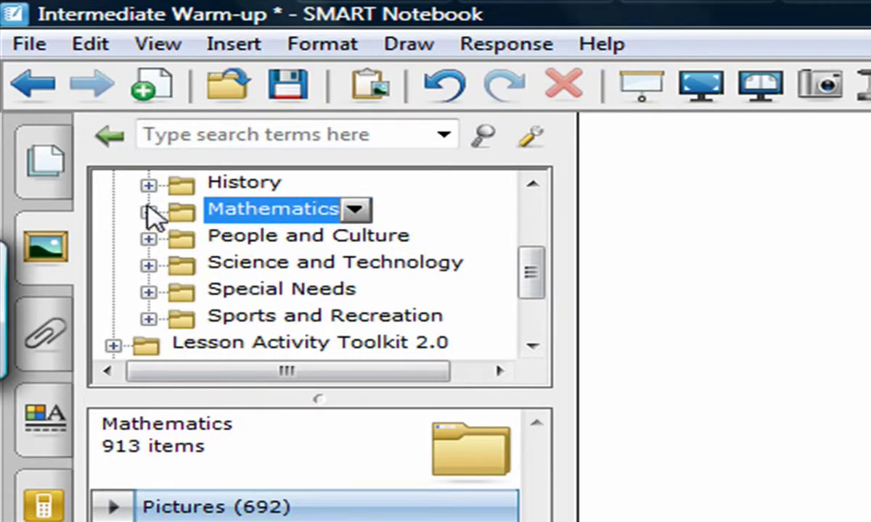
left_click(147, 213)
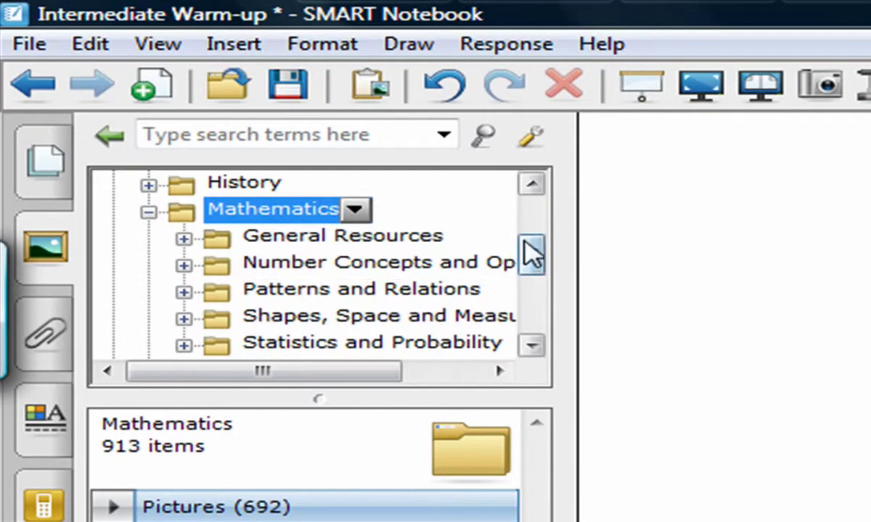
left_click_drag(538, 262, 534, 272)
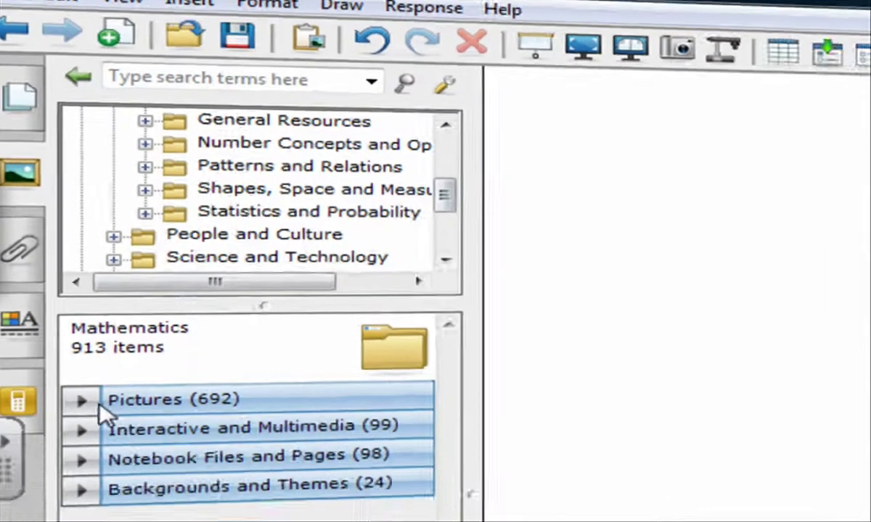
left_click(99, 405)
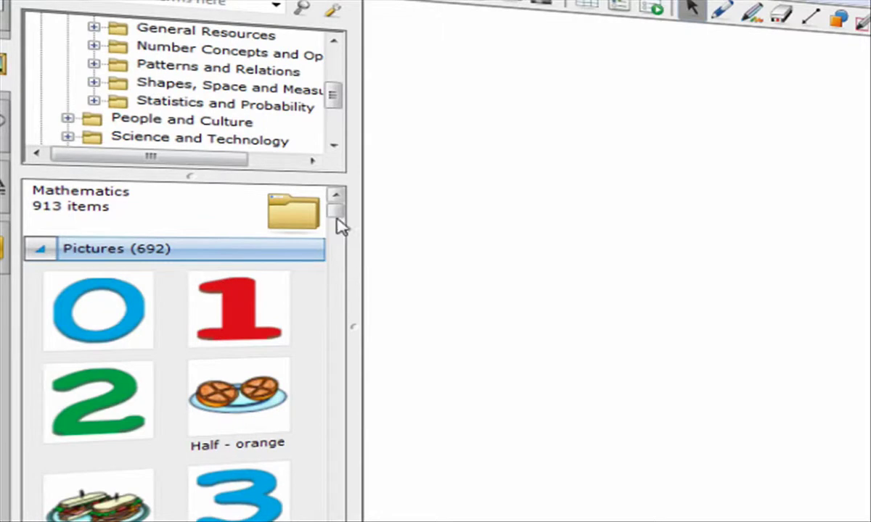
scroll(337, 217, "down", 3)
left_click_drag(336, 234, 334, 210)
- Drag the Cash register item from Mathematics Notebook Files and Pages onto the page
left_click(38, 251)
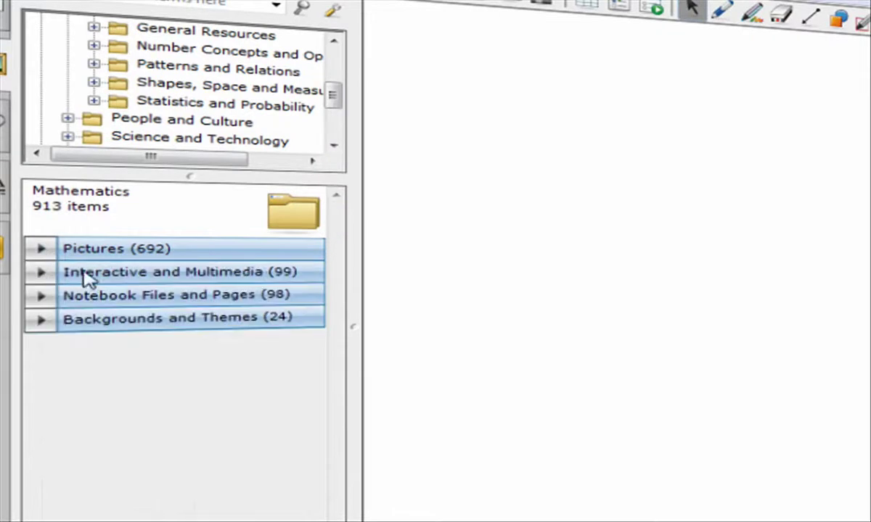
left_click(42, 297)
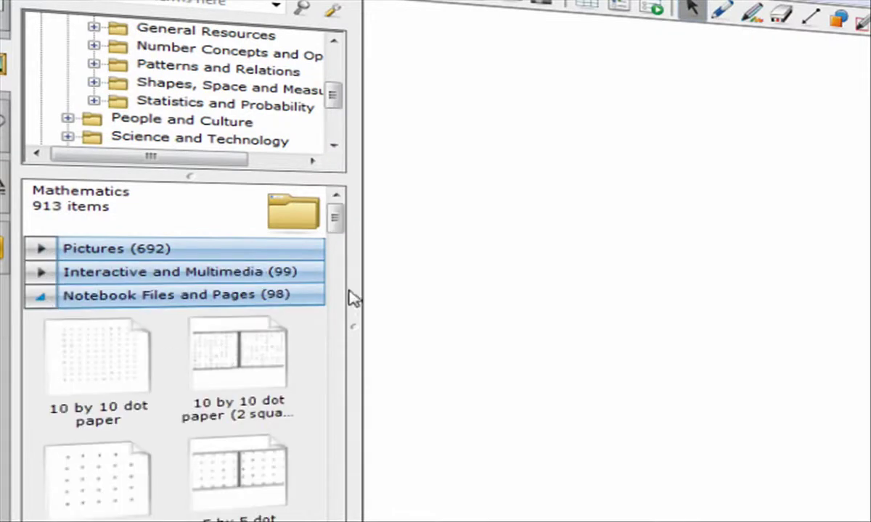
left_click_drag(336, 228, 355, 290)
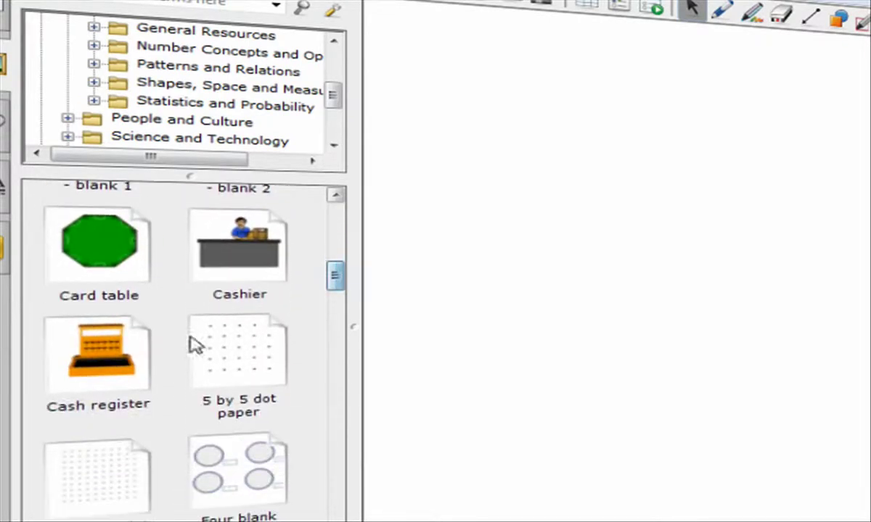
left_click_drag(105, 359, 673, 321)
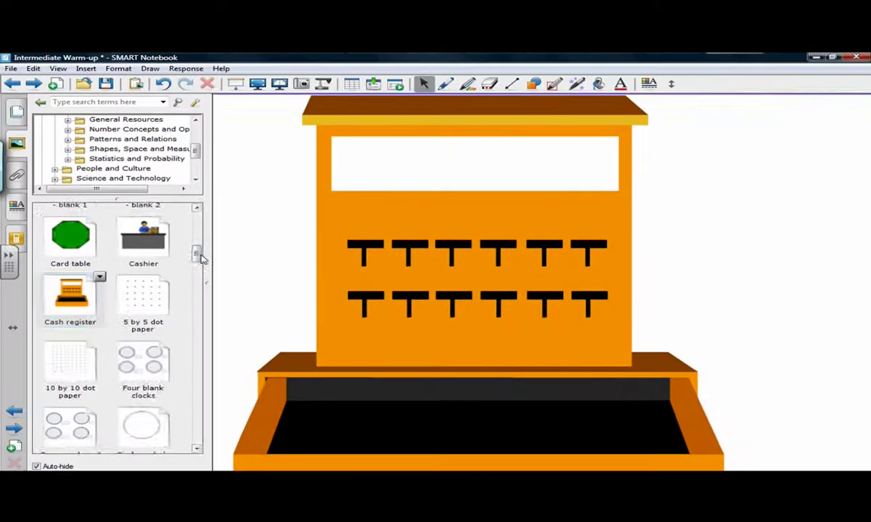
left_click_drag(340, 277, 340, 266)
scroll(198, 246, "up", 5)
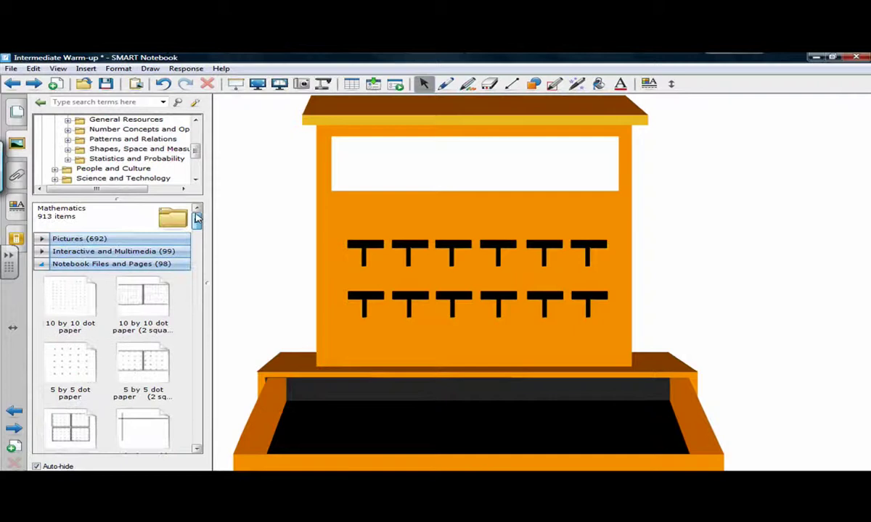
- Apply the 'Printing paper - large' lined background from Mathematics Backgrounds and Themes
left_click(43, 265)
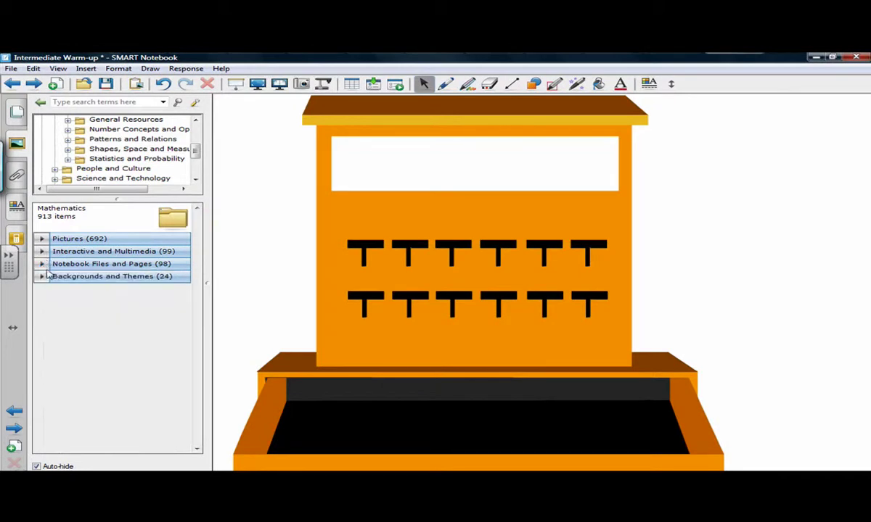
left_click(41, 278)
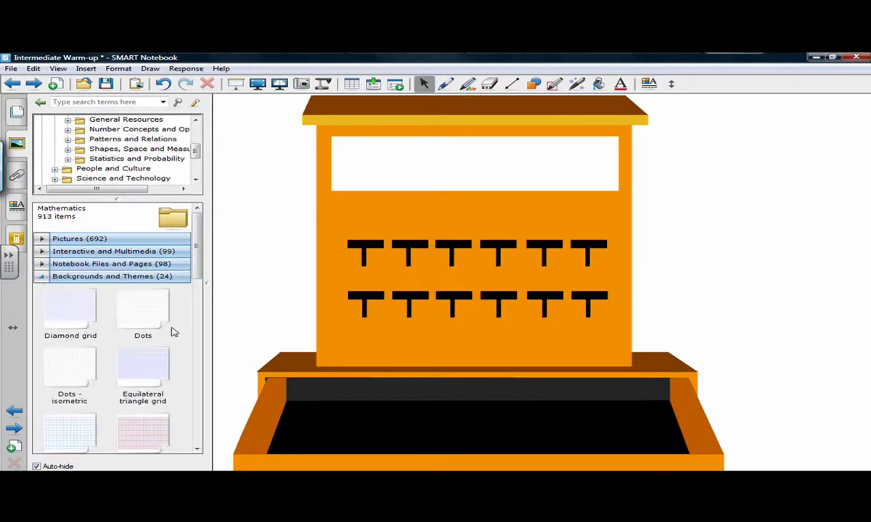
left_click_drag(197, 231, 213, 413)
left_click_drag(86, 412, 290, 286)
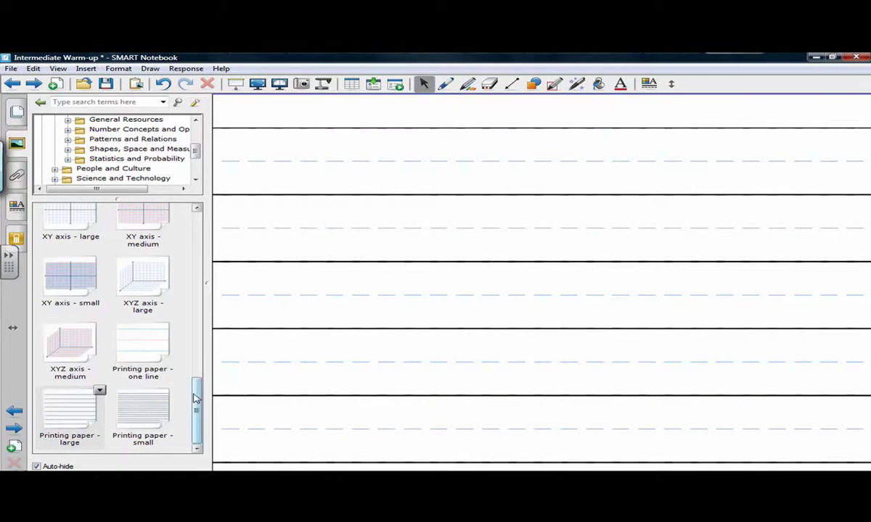
left_click_drag(196, 392, 196, 218)
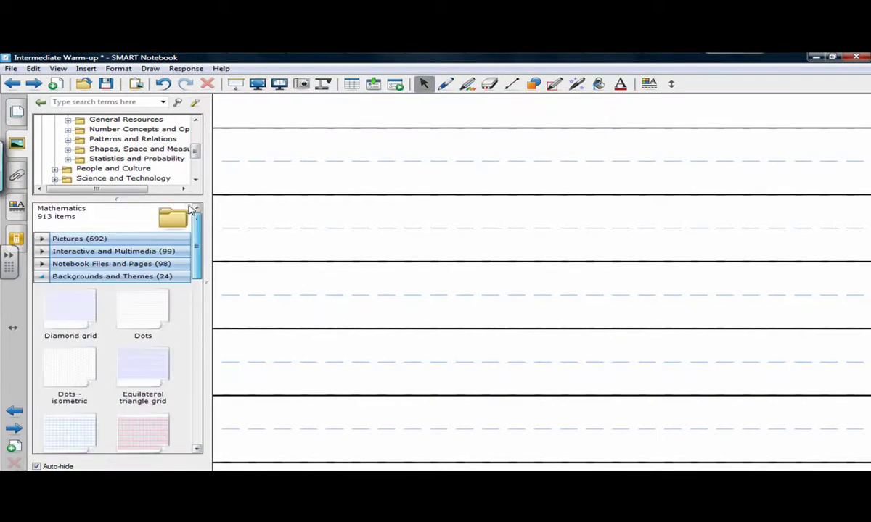
- Drag the Bank Teller page from Mathematics Notebook Files and Pages onto the page
left_click(40, 265)
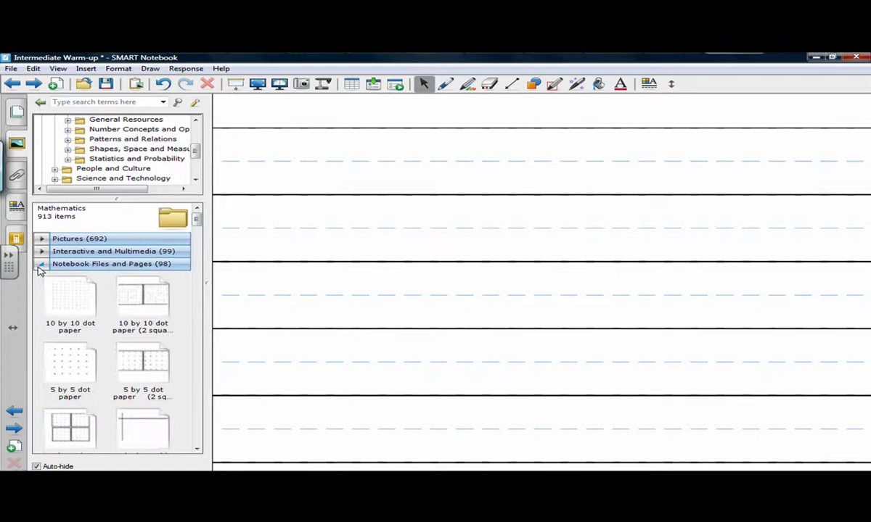
left_click_drag(199, 224, 210, 241)
left_click_drag(85, 229, 432, 288)
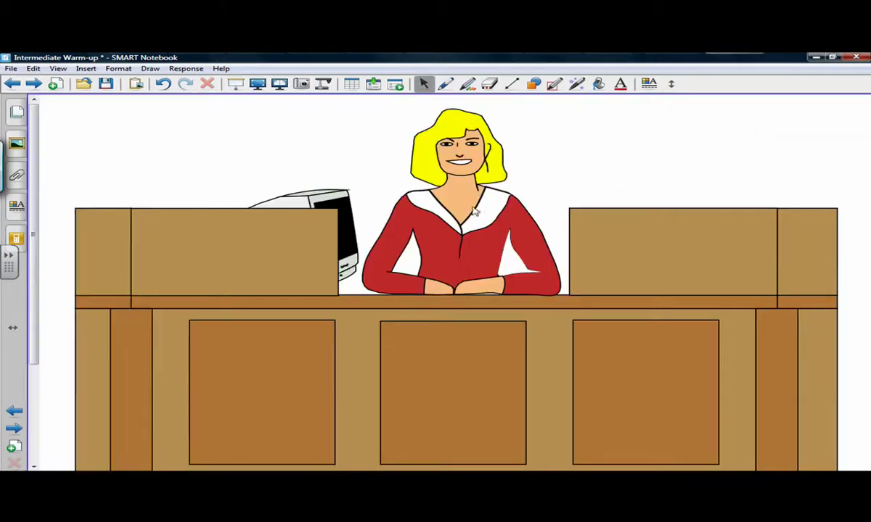
- Add the 10 by 10 dot paper page from the Gallery
left_click(16, 142)
left_click_drag(205, 242, 206, 223)
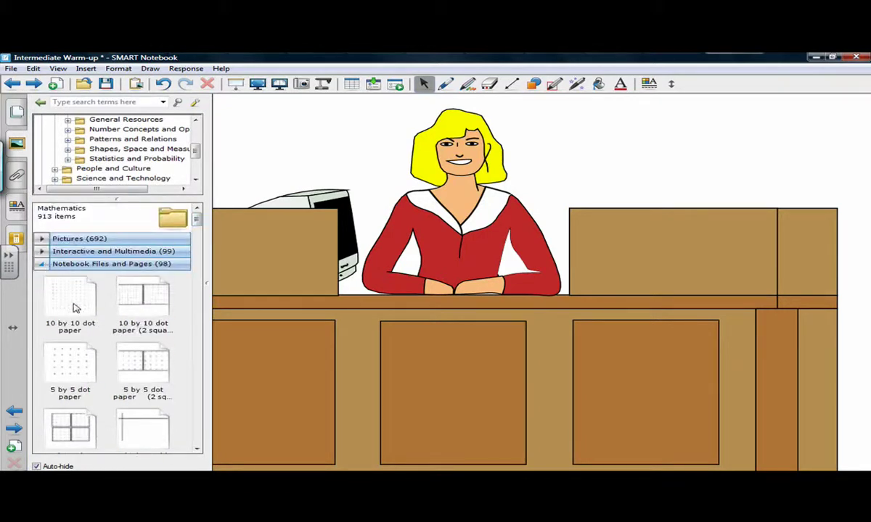
left_click_drag(77, 308, 430, 294)
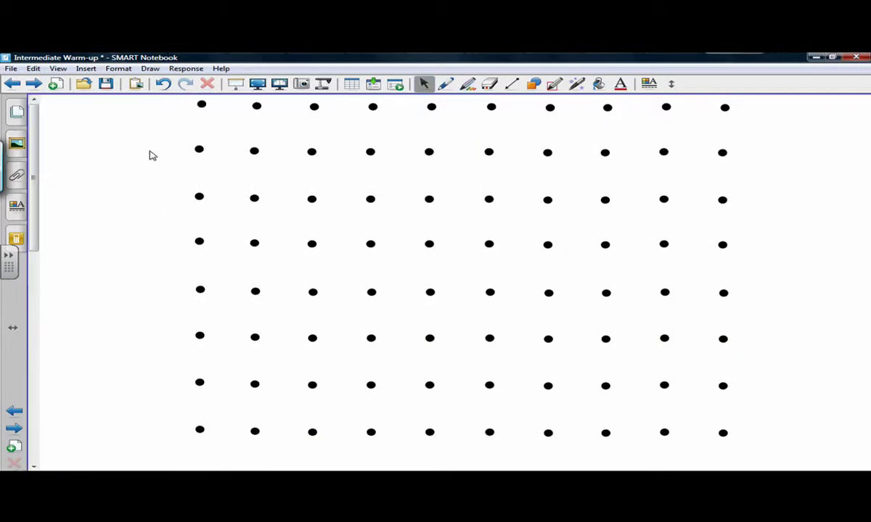
- Scroll the Page Sorter to check the dot paper, Bank Teller and Cash register pages
left_click(17, 111)
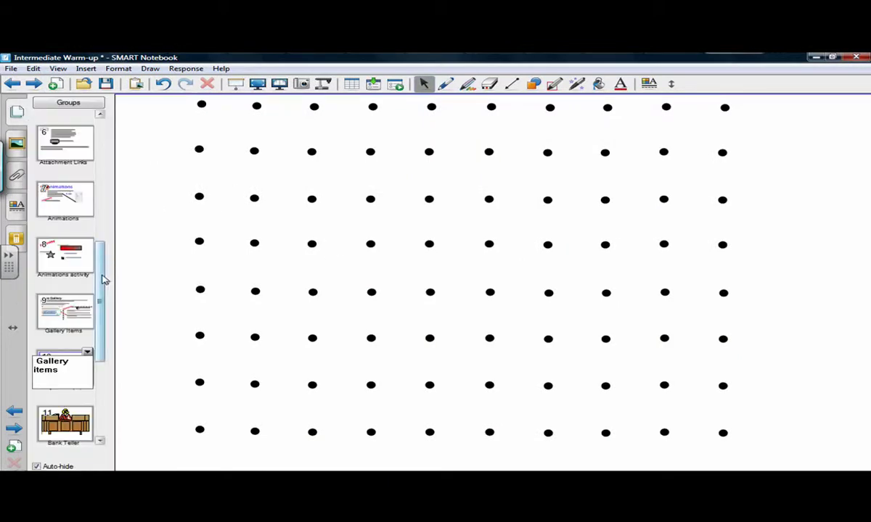
left_click_drag(101, 278, 106, 366)
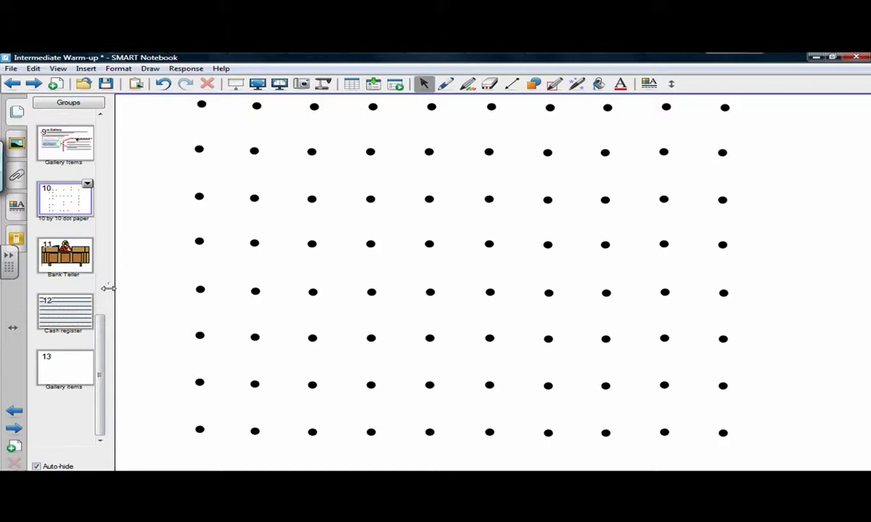
scroll(102, 326, "up", 3)
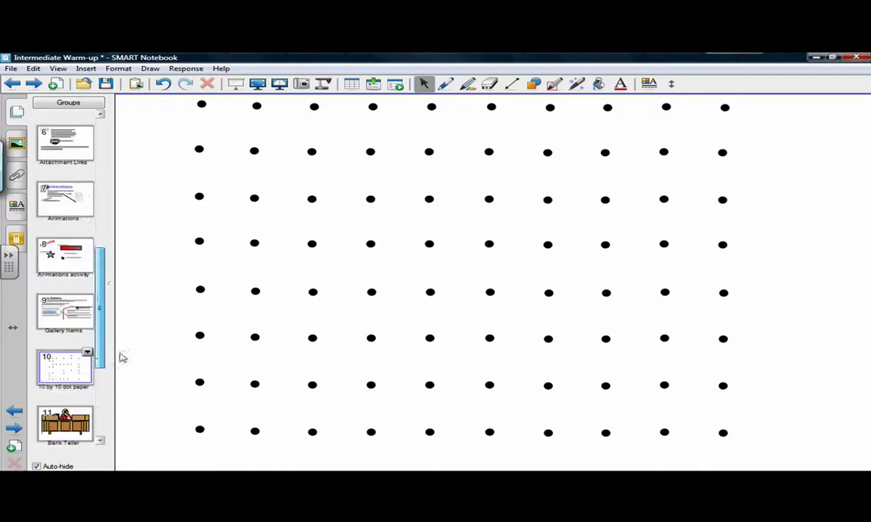
scroll(122, 357, "down", 3)
scroll(118, 348, "up", 2)
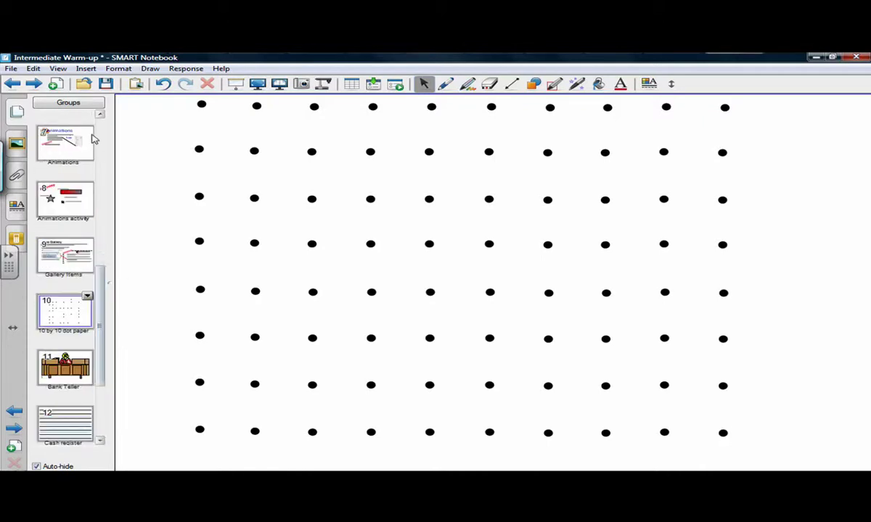
- Show the 99 Mathematics Interactive and Multimedia items in the Gallery, other categories collapsed
left_click(18, 143)
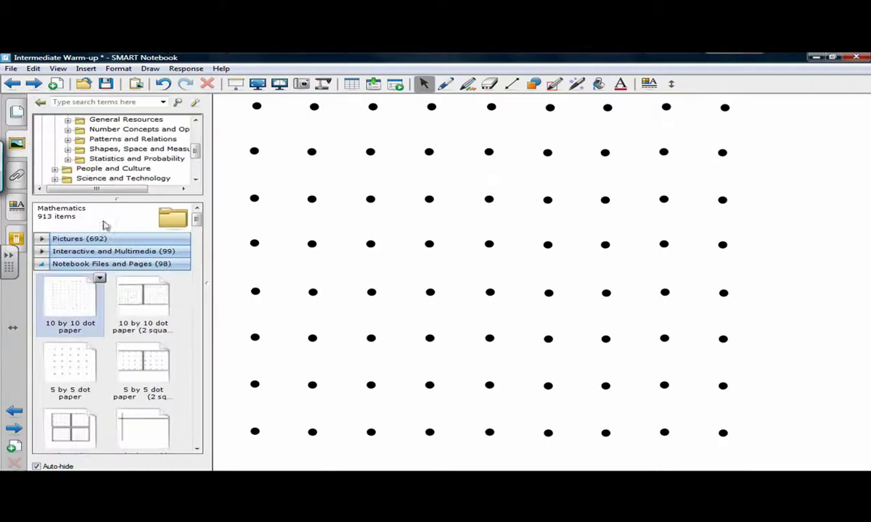
left_click(43, 265)
left_click(40, 278)
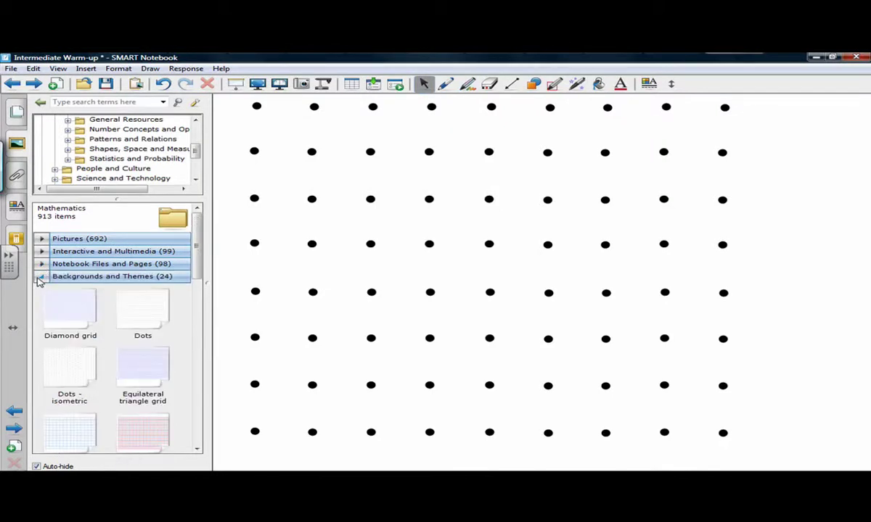
left_click(39, 279)
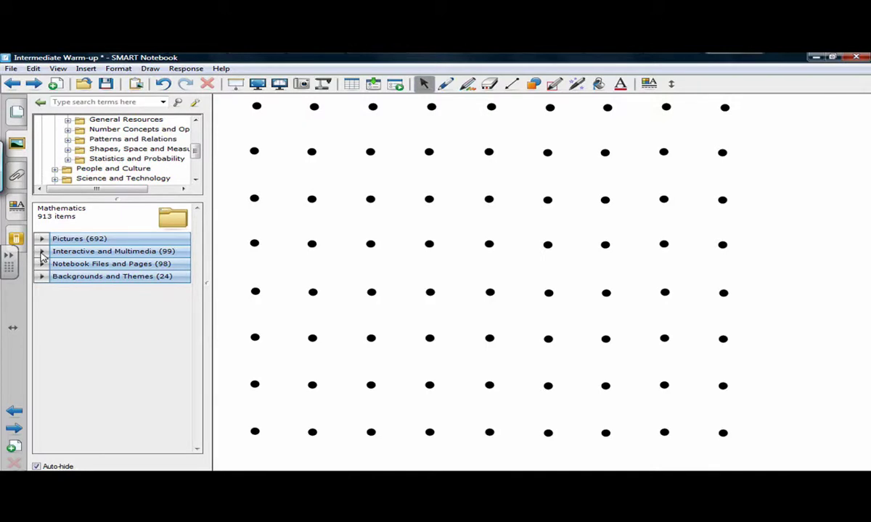
left_click(42, 252)
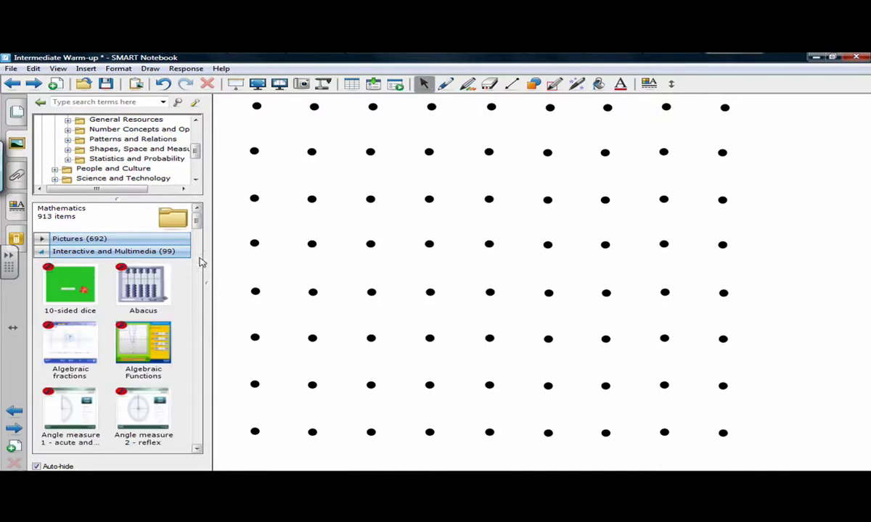
- Place the Clock face and set it to 8 o'clock, minute hand at 12, second hand at 9
left_click_drag(196, 219, 198, 246)
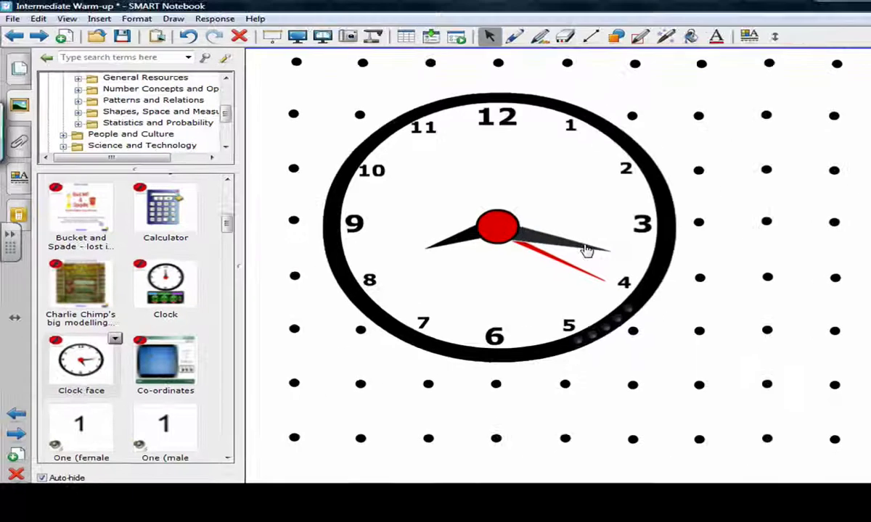
left_click_drag(572, 249, 504, 156)
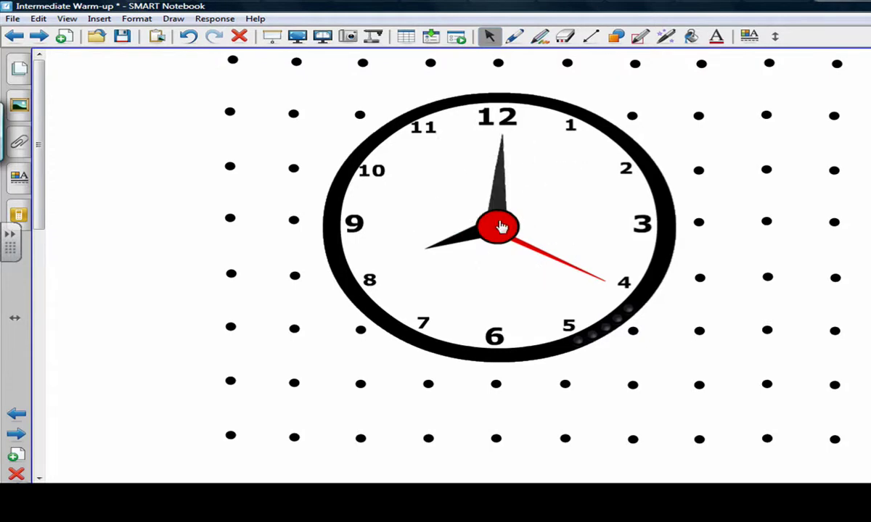
left_click_drag(524, 249, 484, 305)
left_click_drag(450, 240, 363, 191)
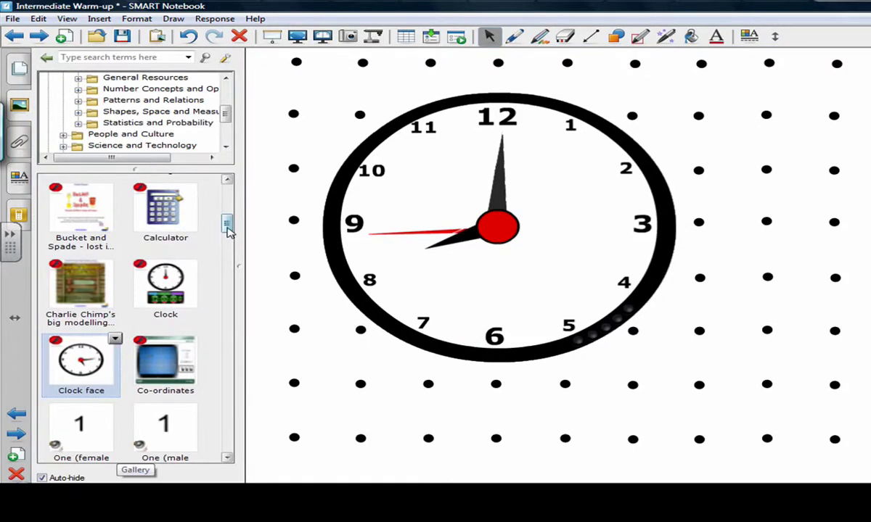
- Drag the Co-ordinates submarine simulation from the Mathematics gallery onto the page
scroll(228, 231, "down", 1)
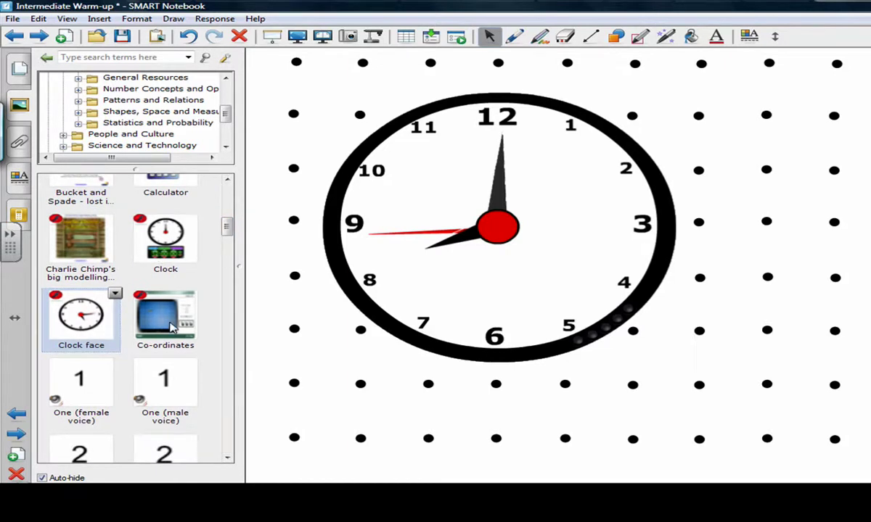
left_click_drag(172, 327, 608, 296)
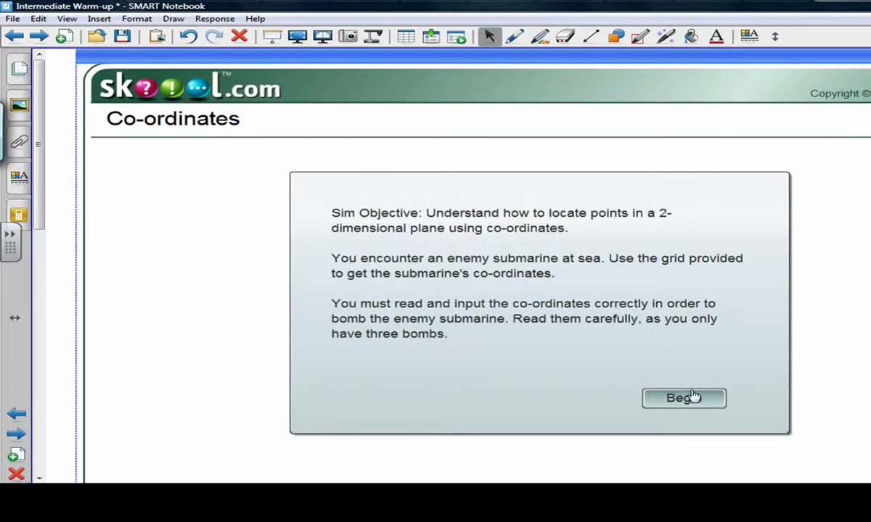
left_click(19, 105)
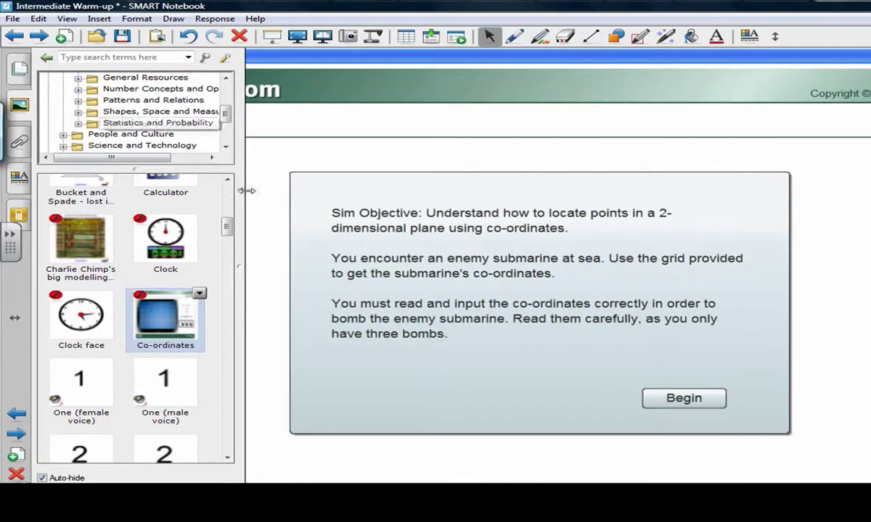
- Place the Eight (male voice) number item over the Co-ordinates sim and deselect it
left_click_drag(226, 232, 226, 268)
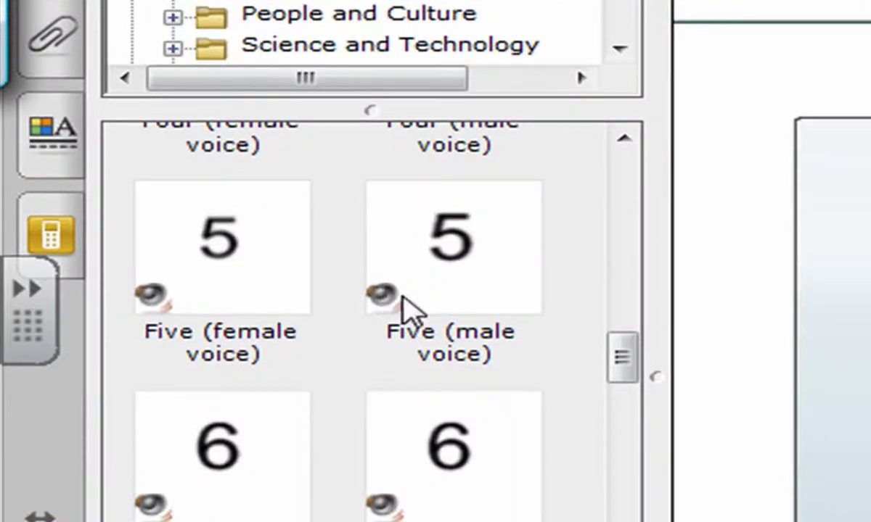
left_click_drag(616, 368, 614, 397)
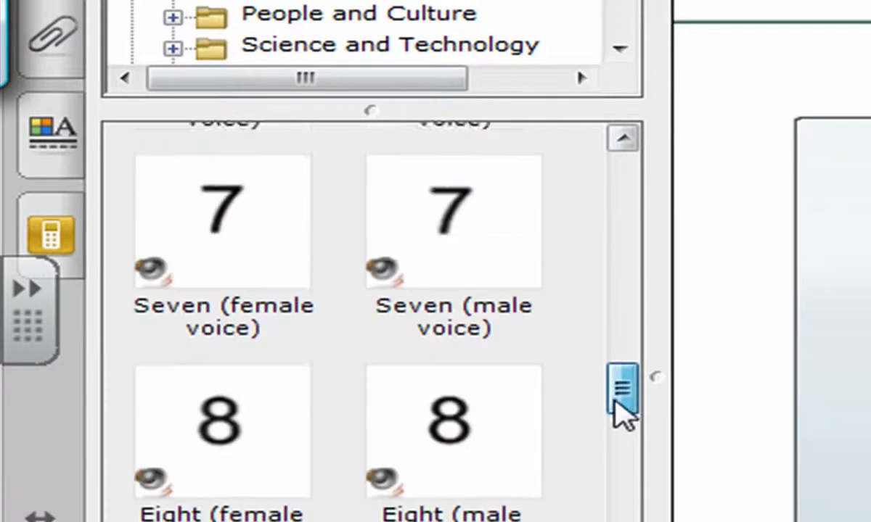
left_click_drag(441, 391, 536, 221)
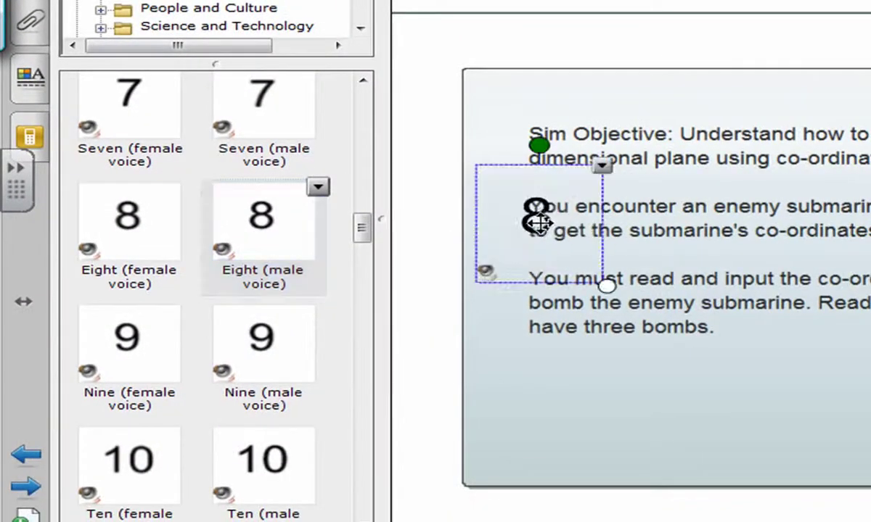
left_click(490, 283)
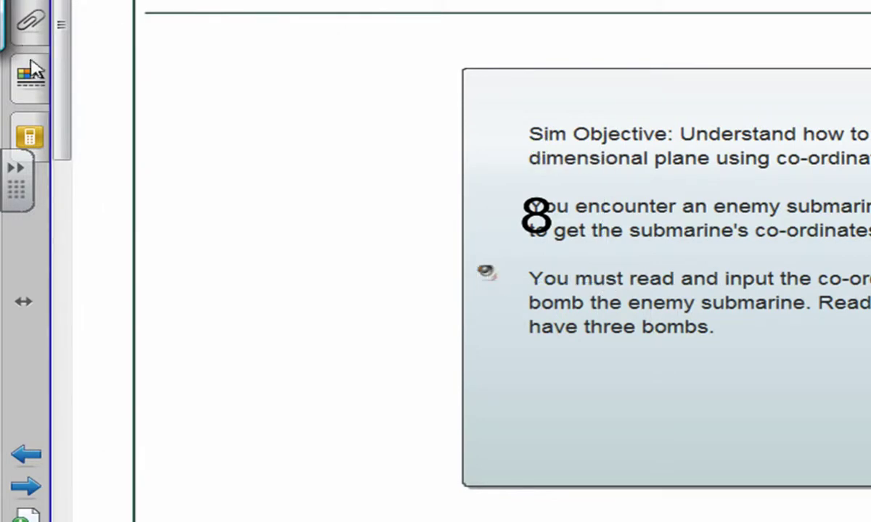
left_click(42, 2)
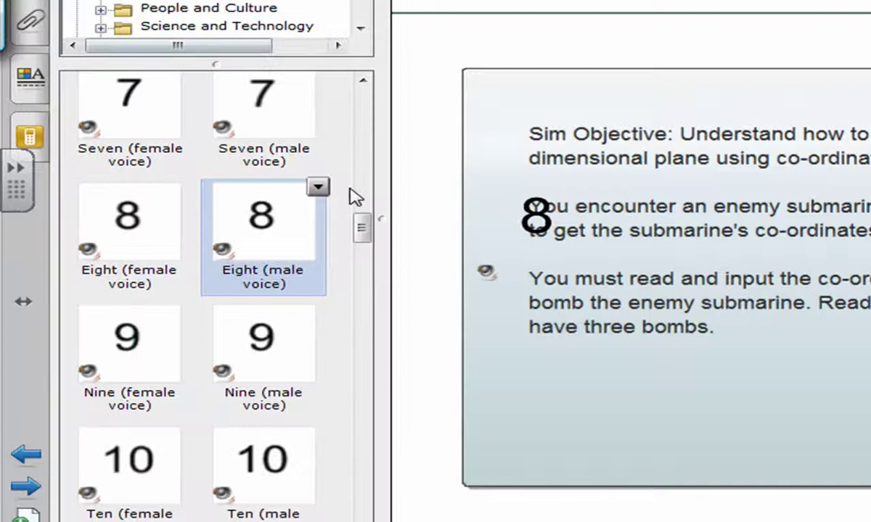
- Collapse Interactive and Multimedia, show the 692 Mathematics Pictures, and scroll to the Hour glass thumbnails
left_click_drag(360, 226, 362, 77)
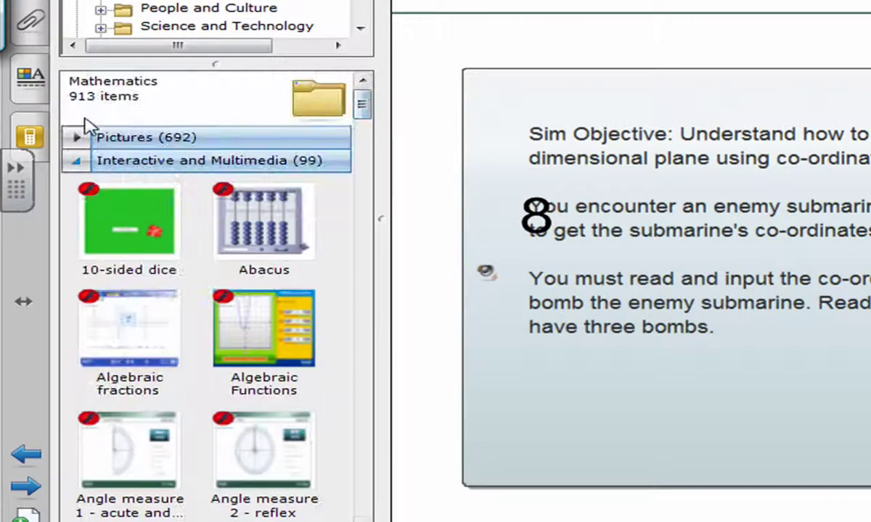
left_click(76, 160)
left_click(76, 138)
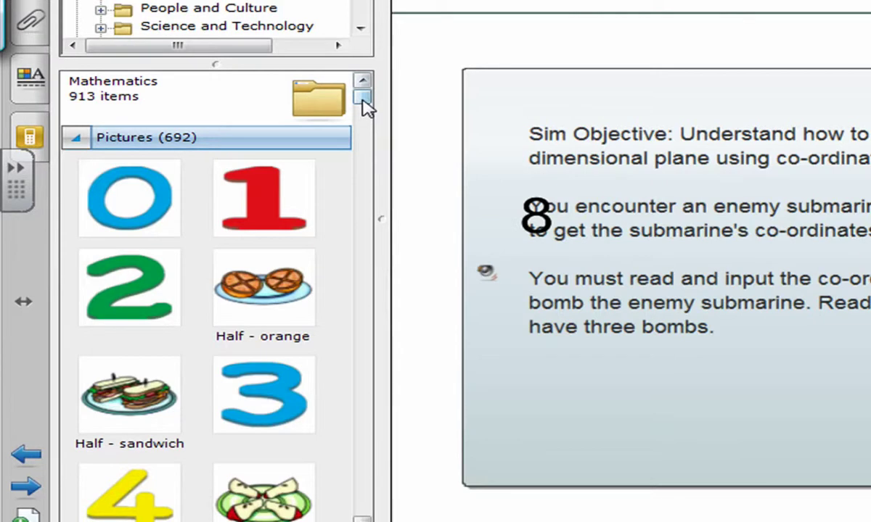
left_click_drag(362, 102, 396, 313)
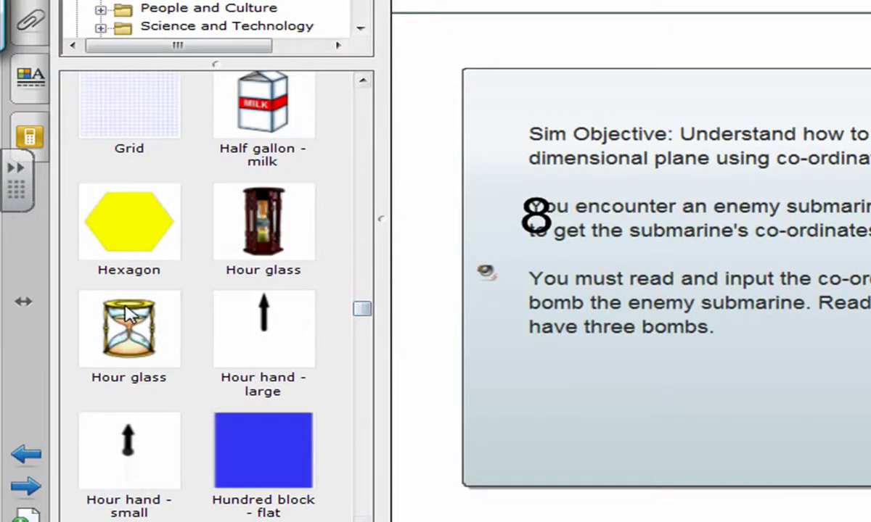
- Place an Hour glass picture, tilt it about 45°, enlarge it, and move it down-left over the Co-ordinates simulation
left_click_drag(468, 247, 484, 270)
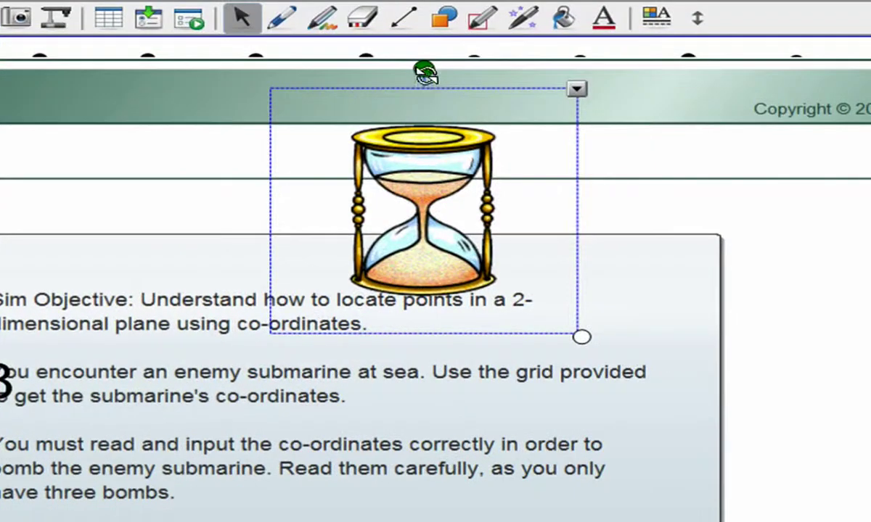
left_click_drag(426, 72, 298, 111)
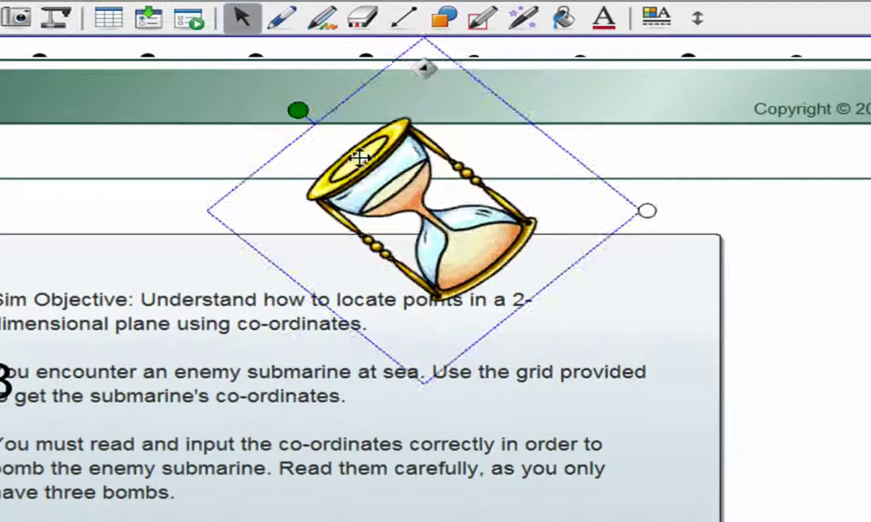
left_click_drag(646, 211, 864, 211)
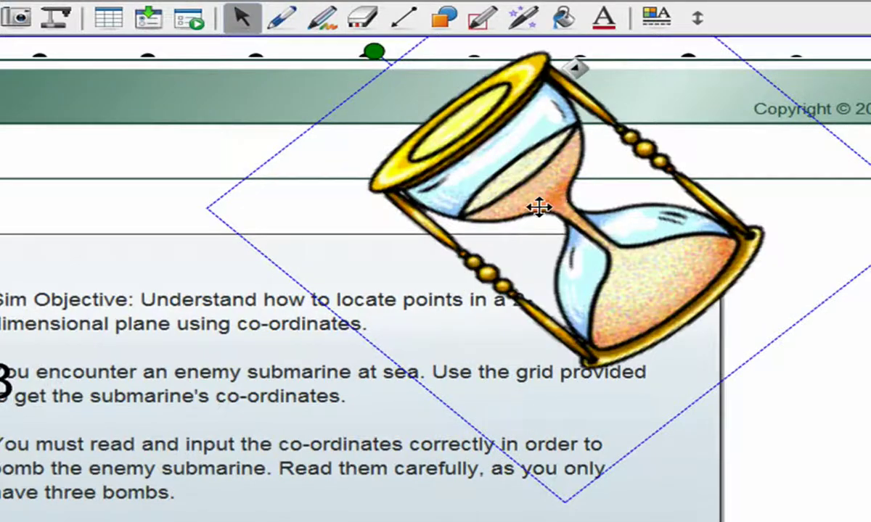
left_click_drag(538, 209, 0, 373)
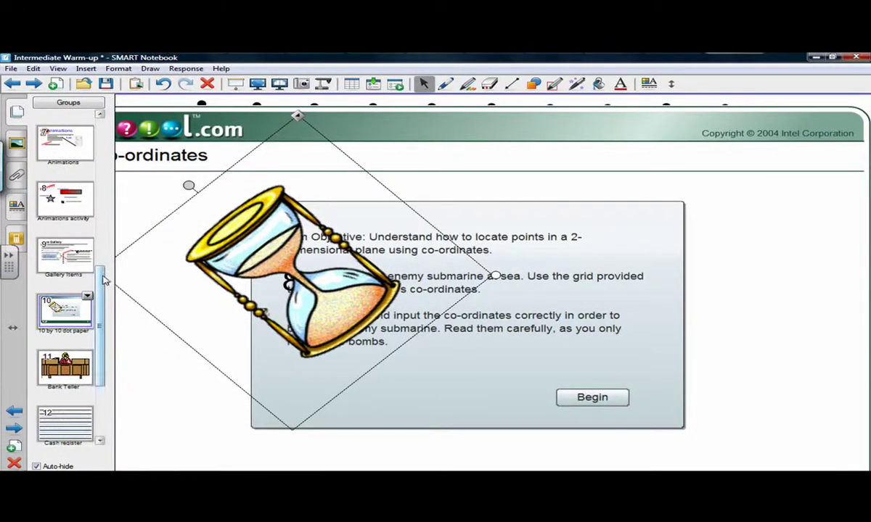
- Delete pages 13, 12, 11 and 10 with Delete Page in the Page Sorter
left_click_drag(103, 279, 100, 313)
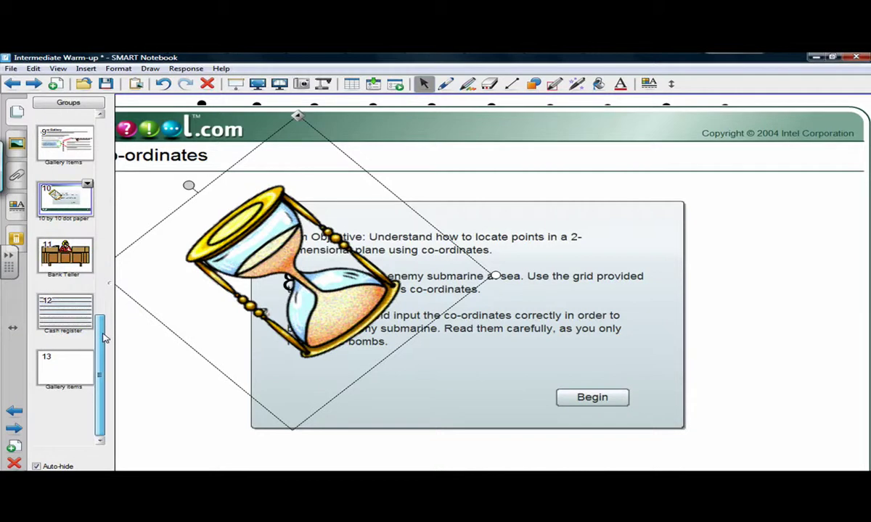
left_click(56, 372)
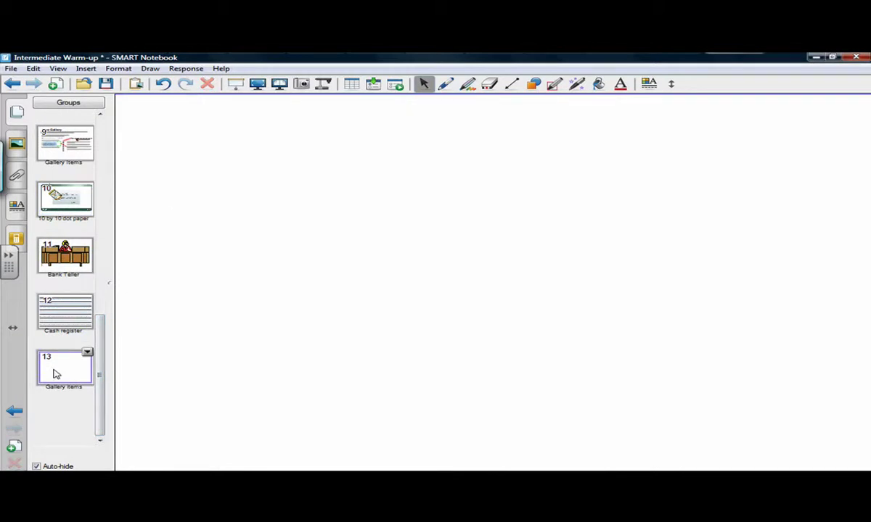
left_click(87, 354)
left_click(100, 362)
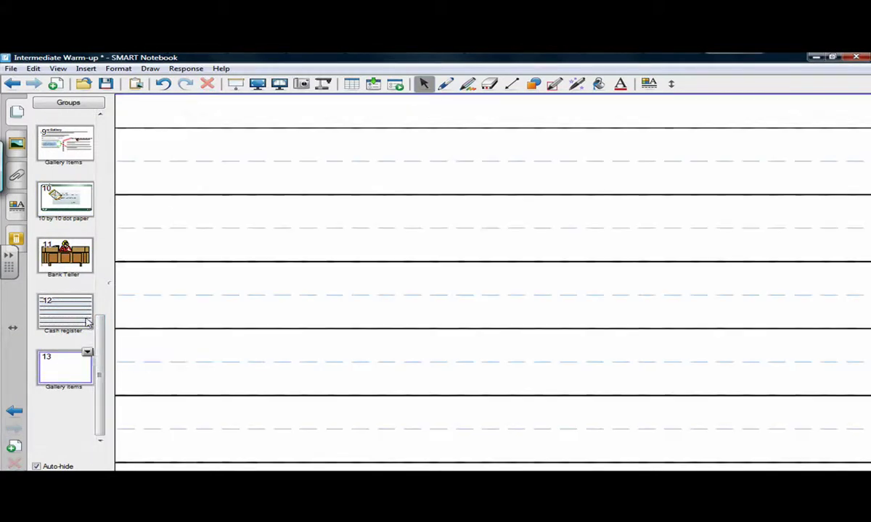
left_click(86, 297)
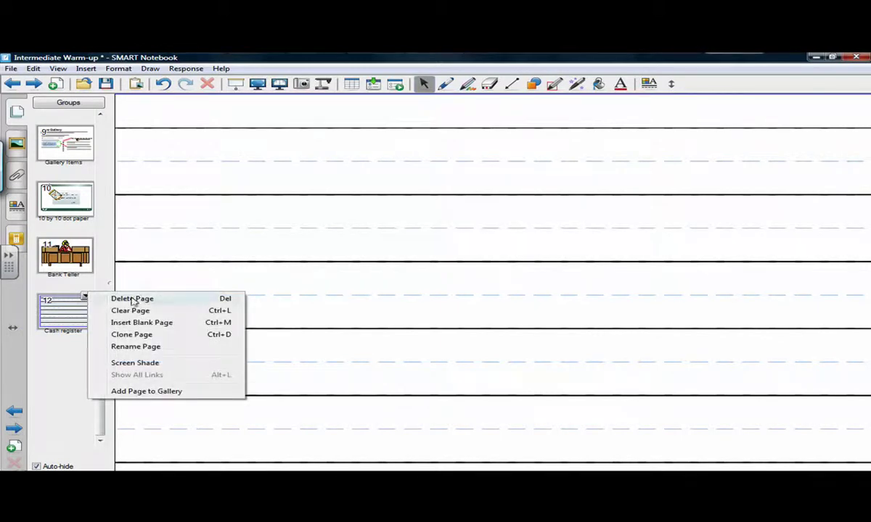
left_click(132, 301)
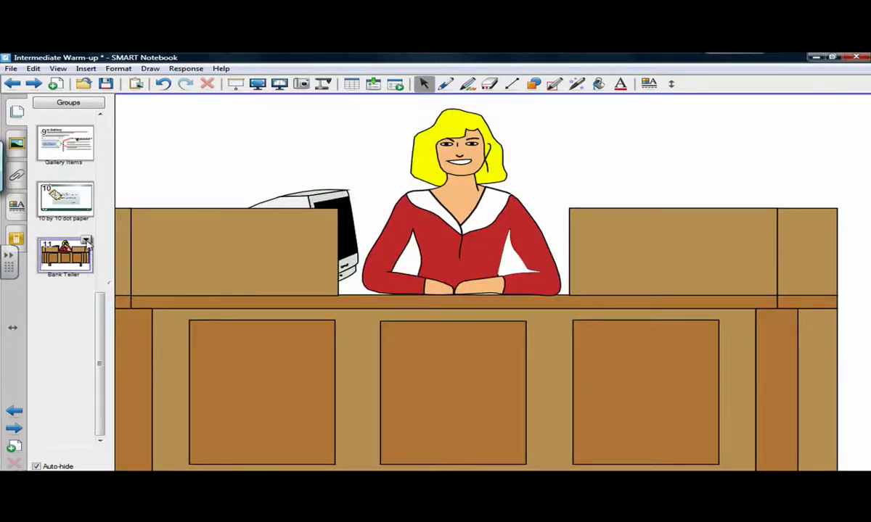
left_click(86, 240)
left_click(105, 236)
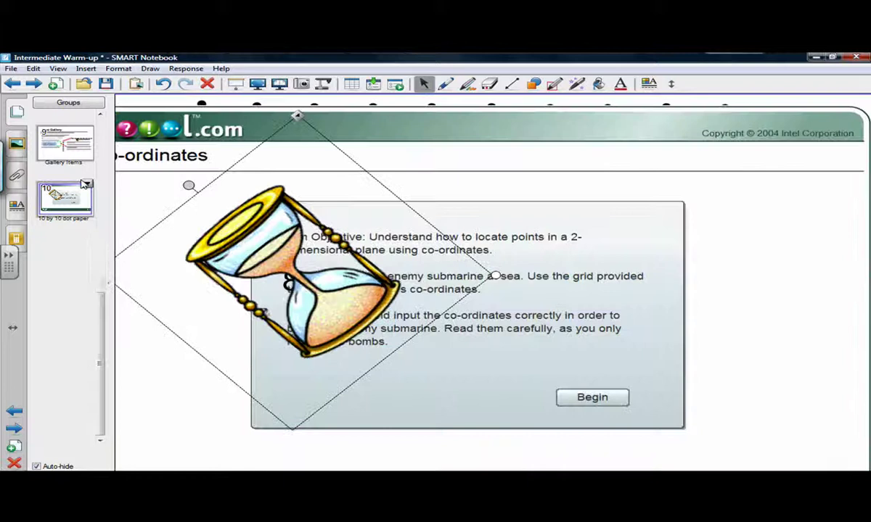
left_click(85, 184)
left_click(109, 186)
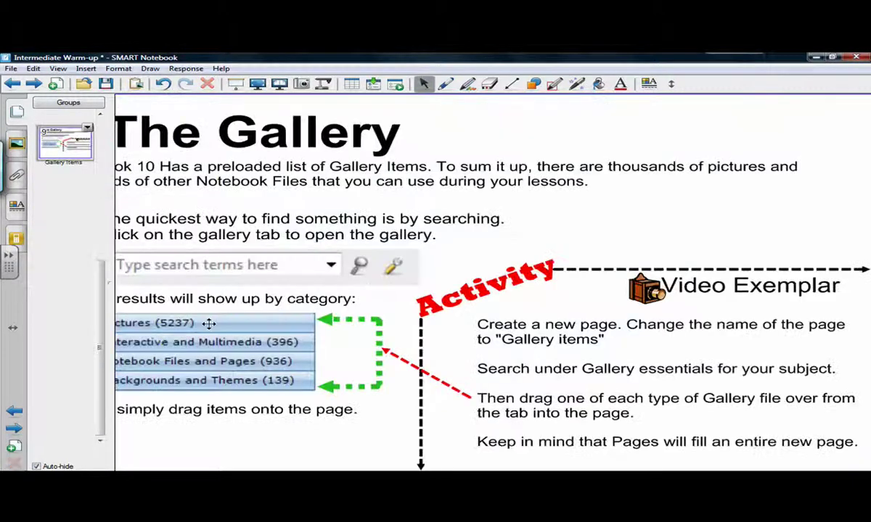